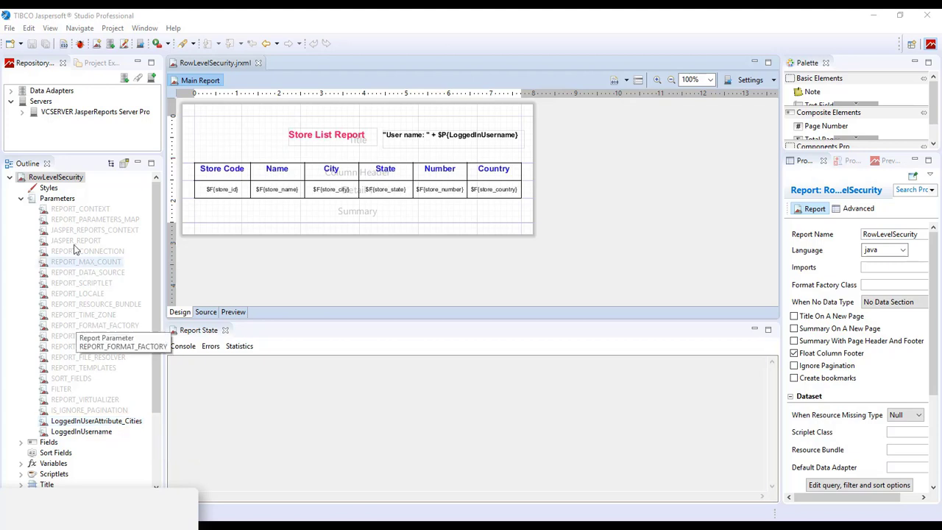
- Select the report's Parameters node in the Outline to review LoggedInUserAttribute_Cities and LoggedInUsername
left_click(53, 199)
right_click(51, 201)
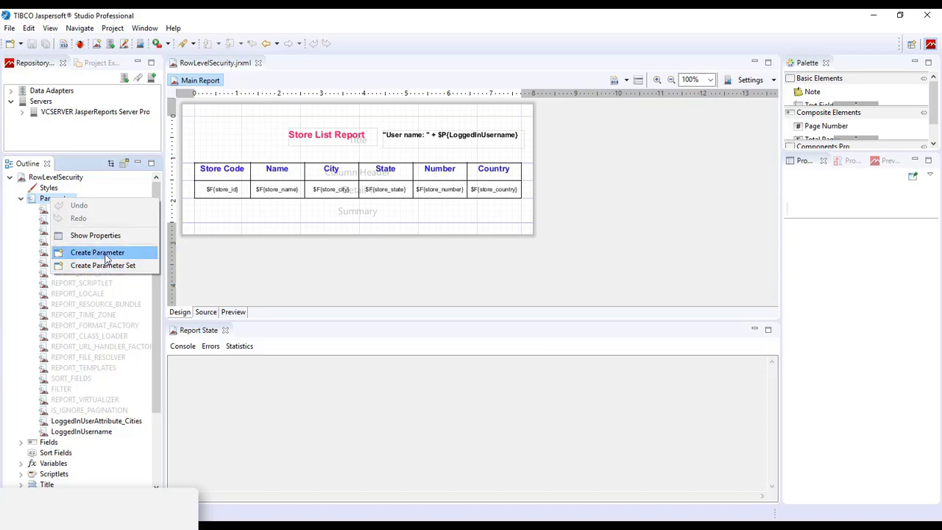
left_click(95, 421)
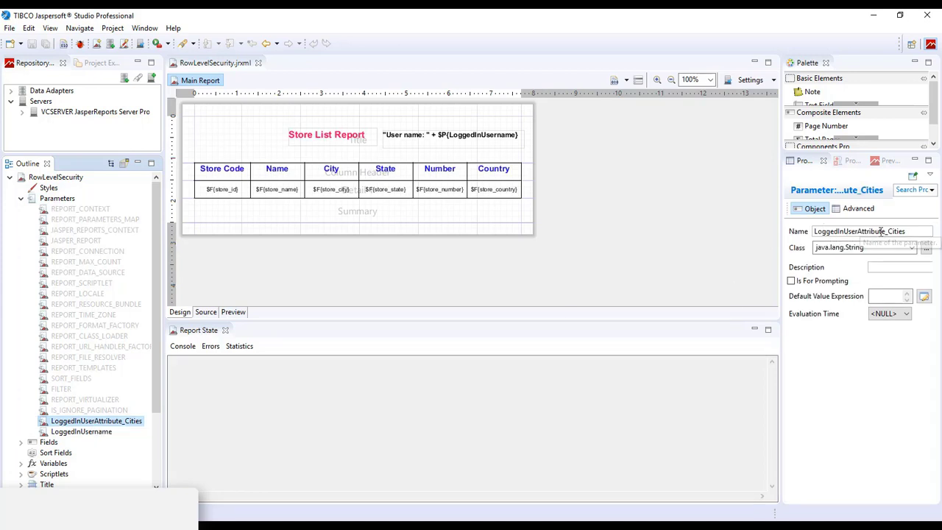
left_click_drag(885, 231, 790, 231)
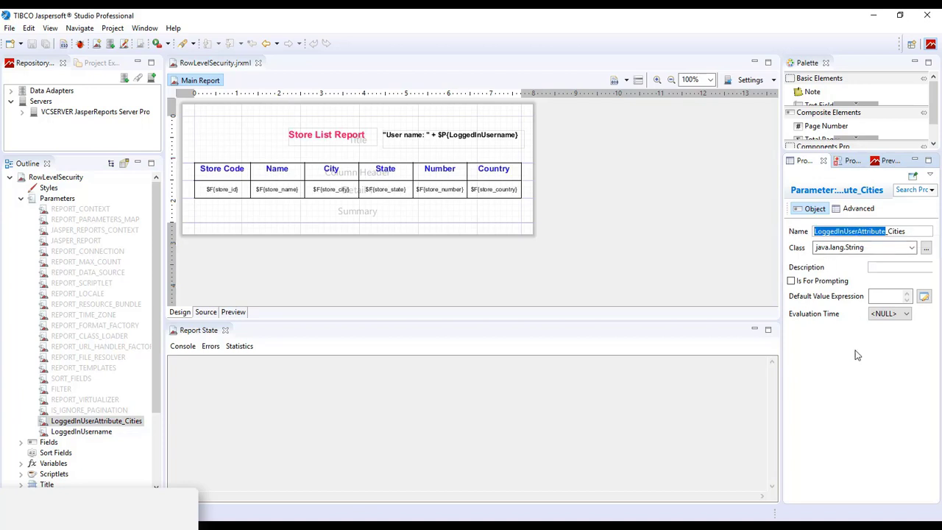
left_click(891, 231)
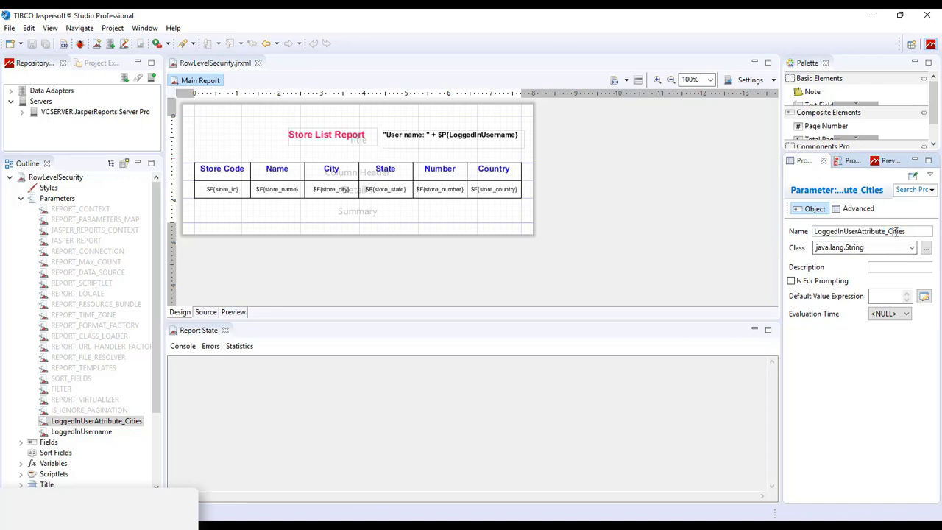
left_click_drag(887, 231, 909, 231)
left_click(816, 249)
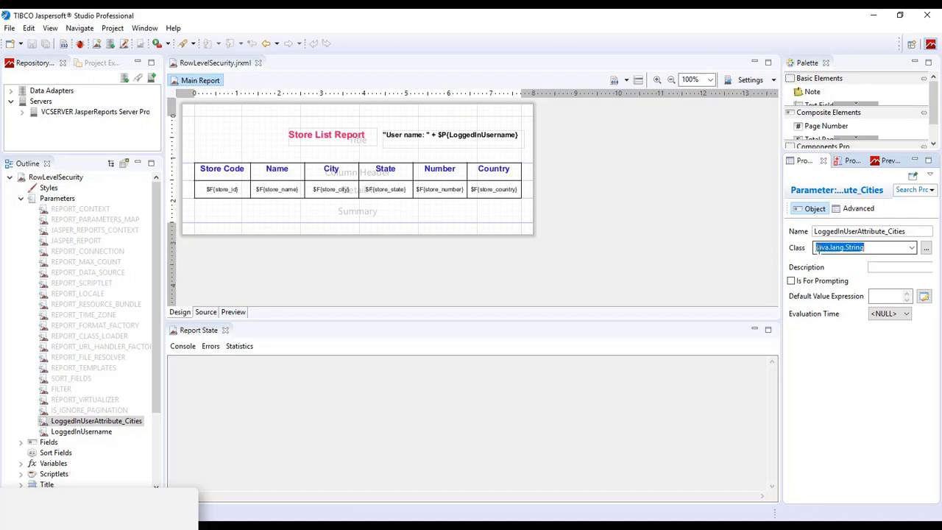
left_click(865, 247)
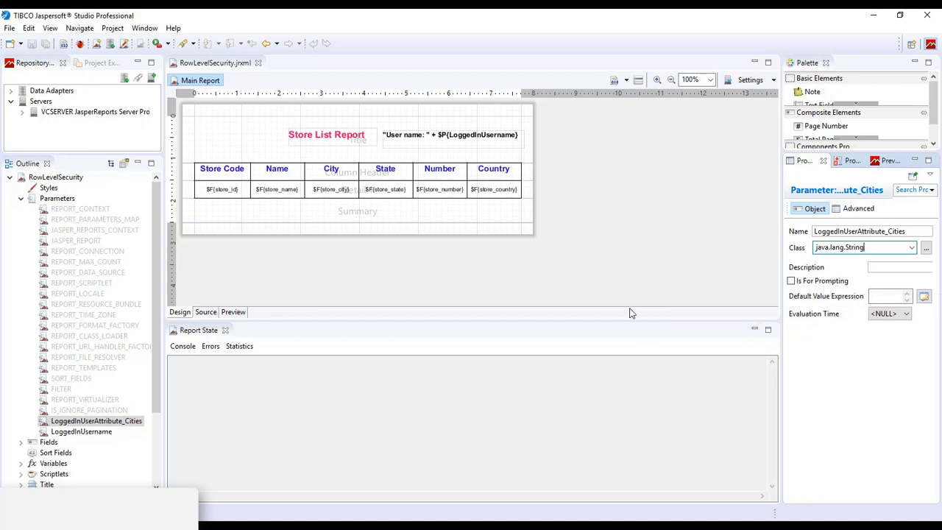
left_click(583, 281)
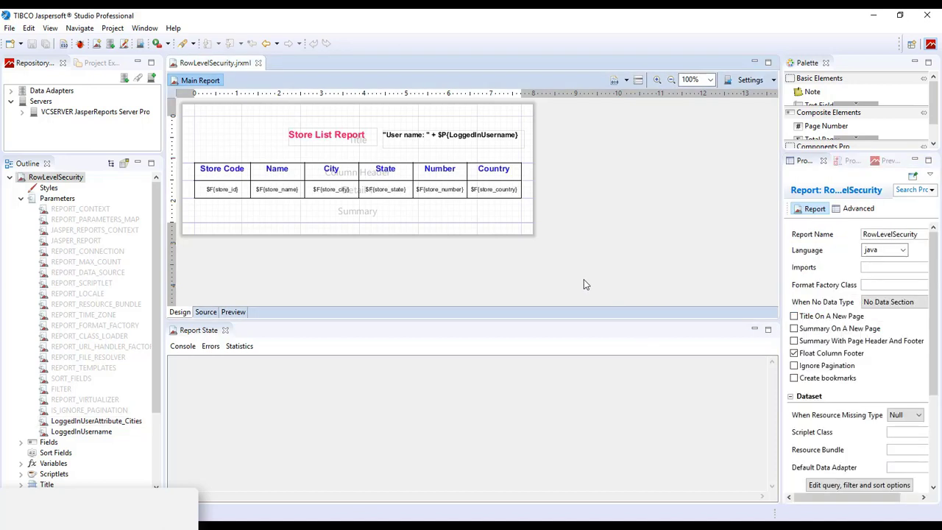
left_click(111, 424)
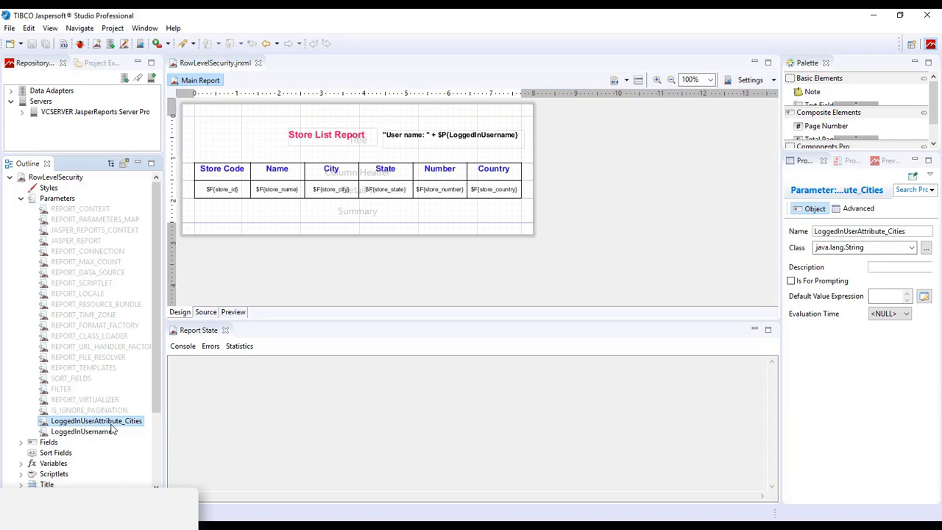
left_click(67, 178)
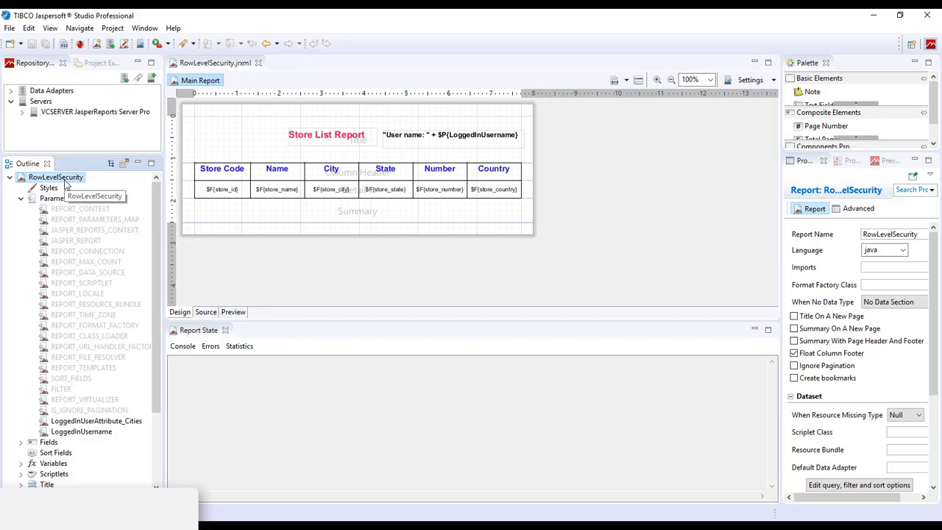
right_click(66, 182)
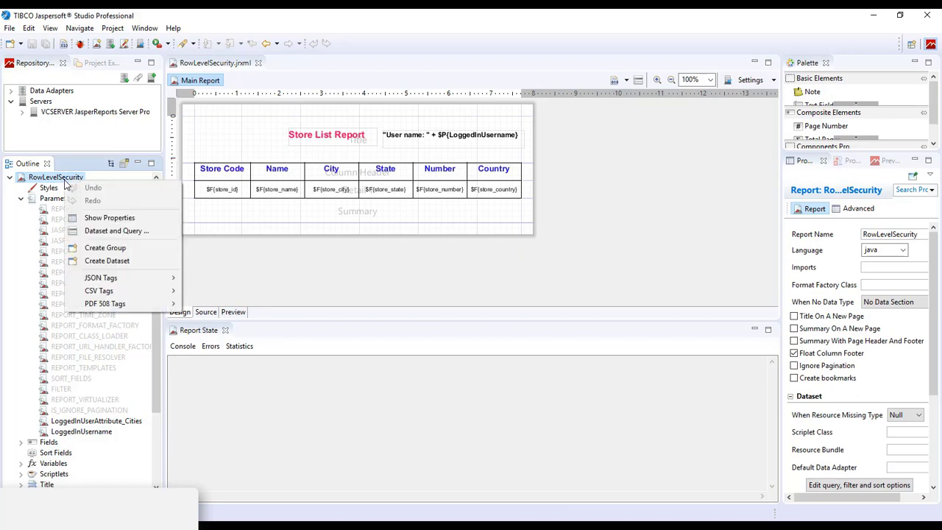
left_click(134, 235)
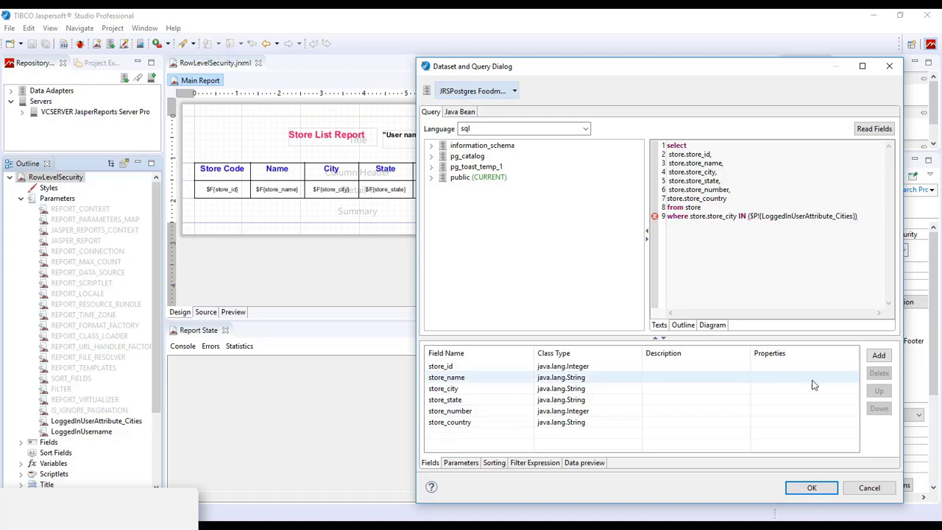
left_click(868, 488)
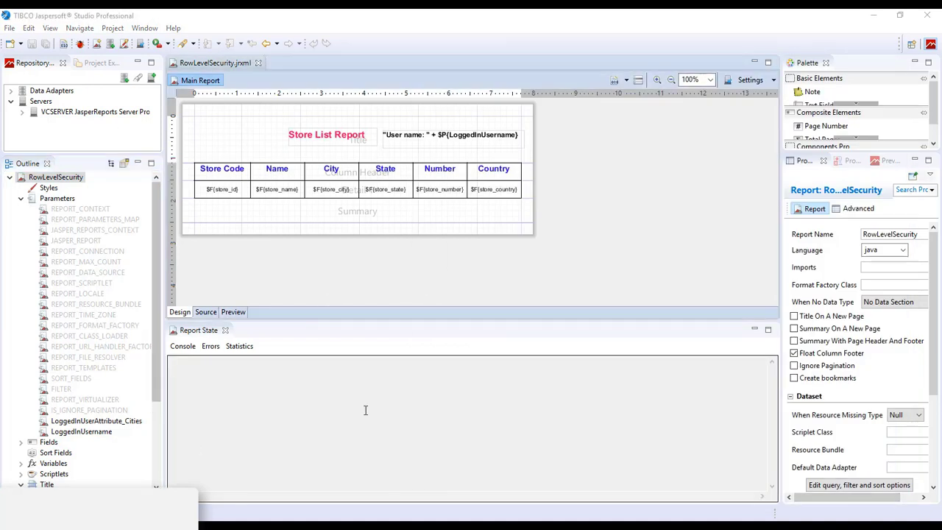
- Review the LoggedInUserAttribute_Cities parameter and the dataset query's city filter that uses it
left_click(120, 422)
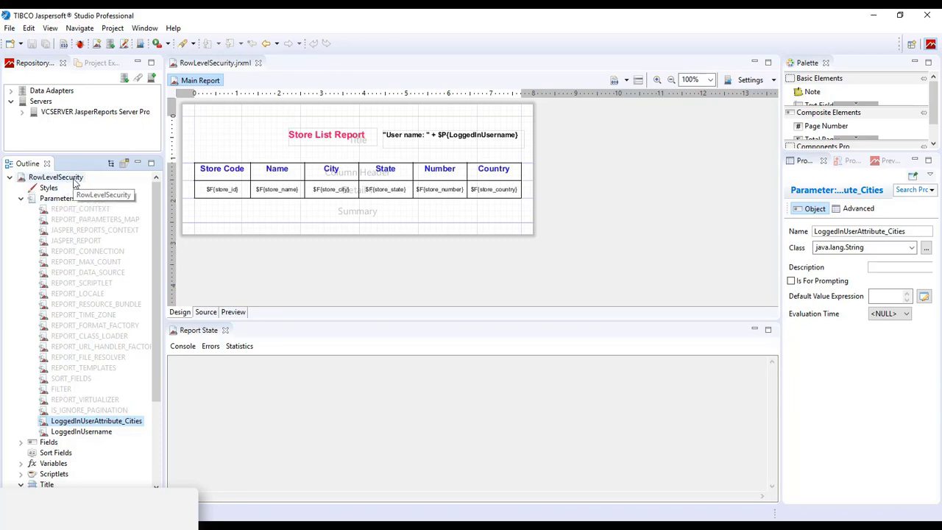
right_click(72, 178)
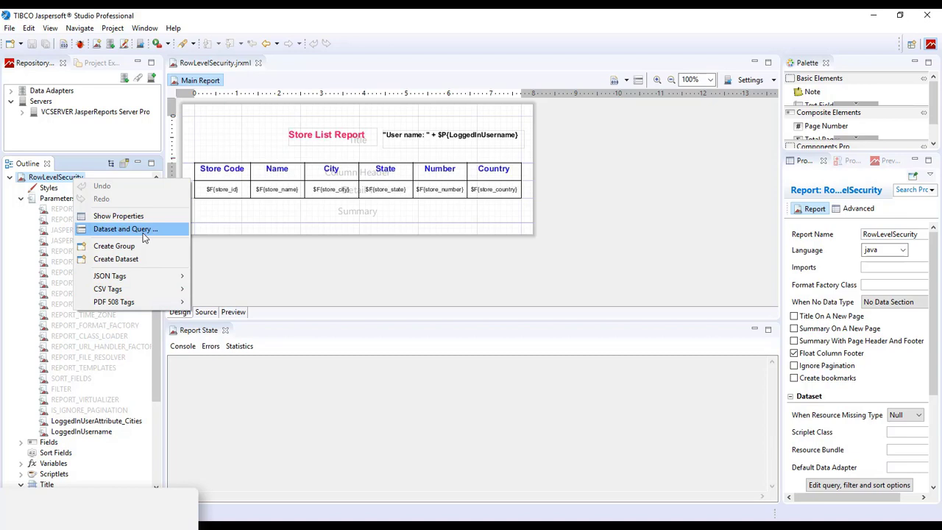
left_click(142, 230)
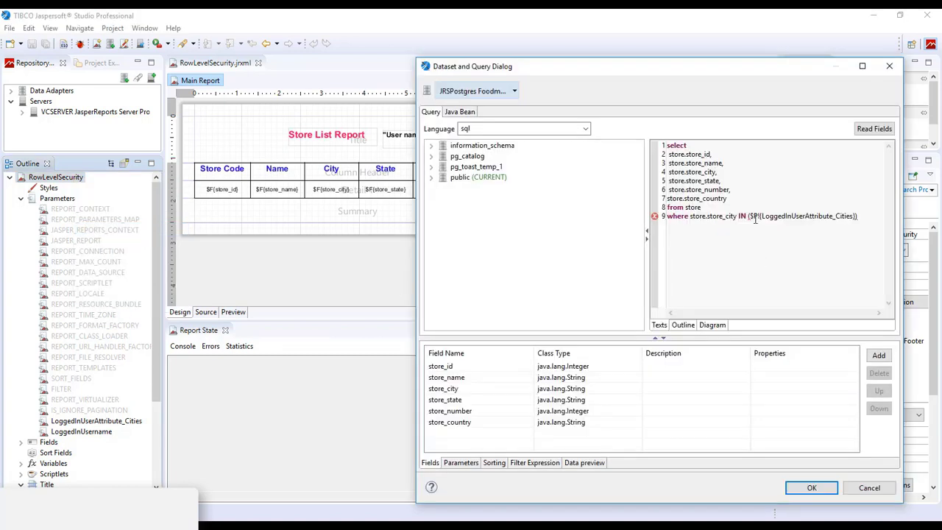
left_click_drag(856, 217, 762, 217)
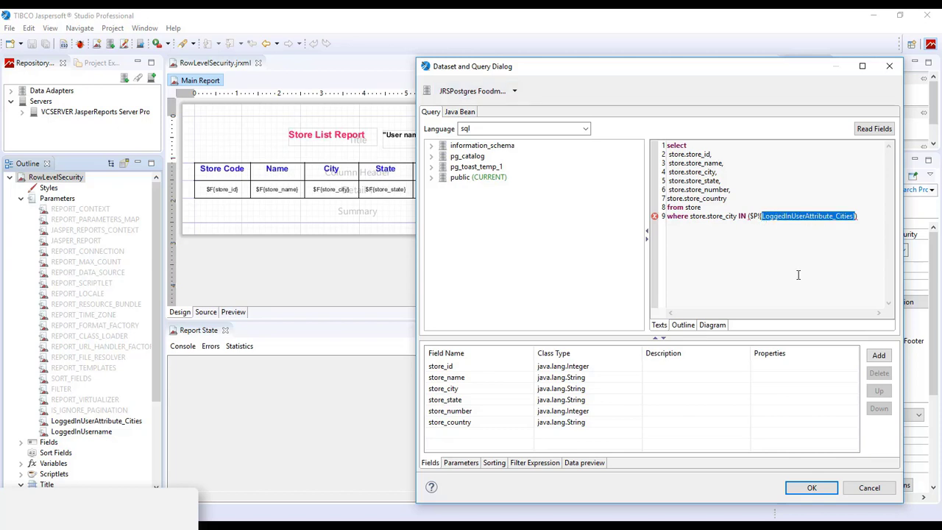
left_click(866, 488)
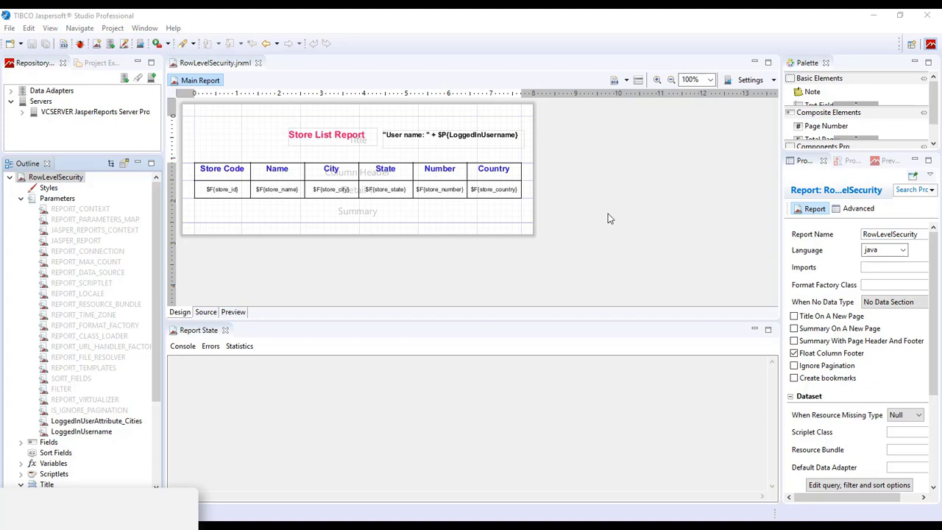
- Select the user name field, then view LoggedInUsername's properties: a java.lang.String parameter, not for prompting
left_click(477, 139)
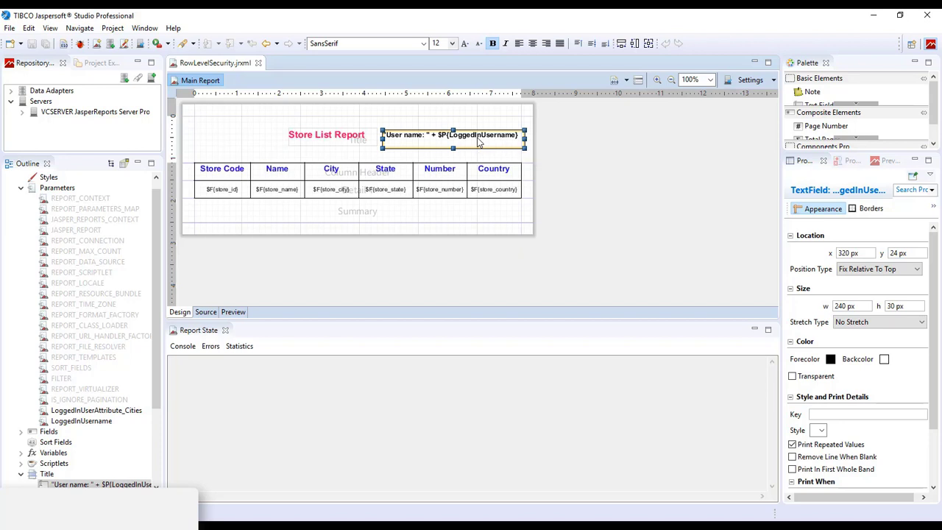
left_click(294, 417)
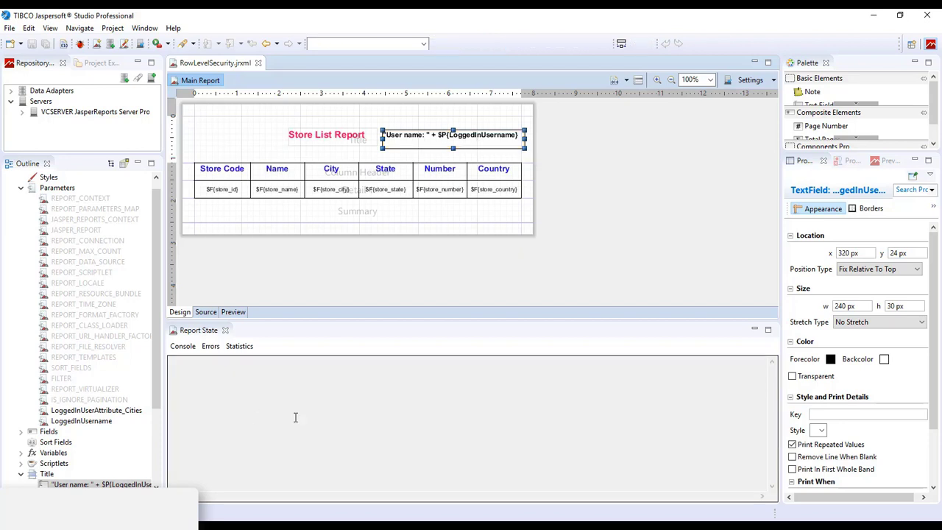
left_click(68, 423)
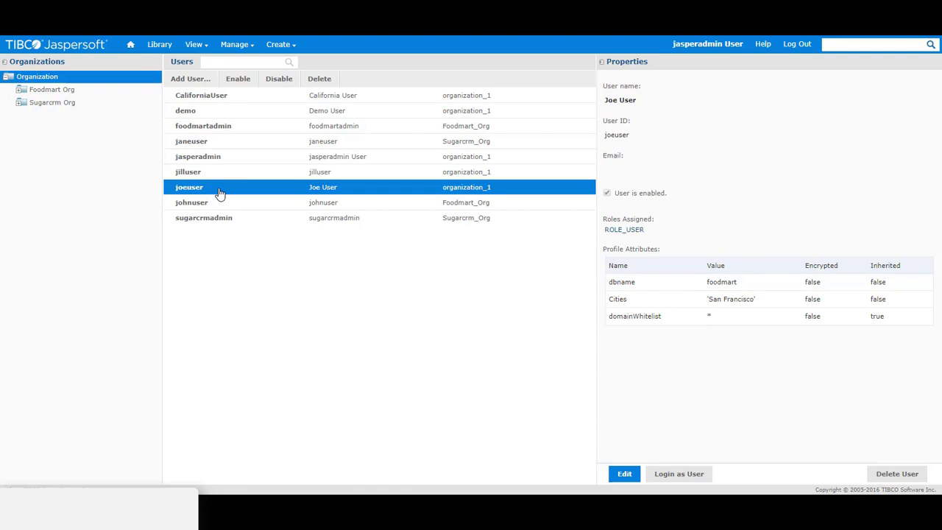
- Open the San Francisco user's edit form and check the Cities value in its attributes
left_click(623, 474)
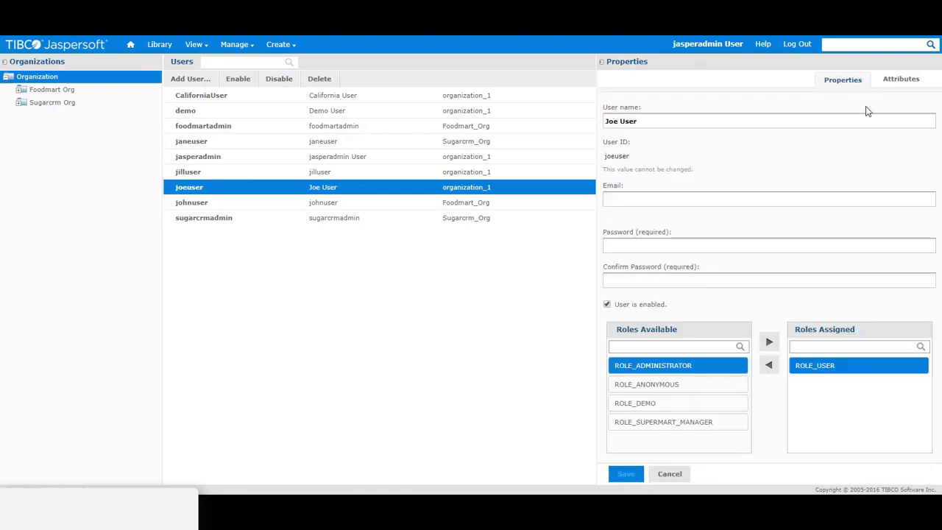
left_click(900, 83)
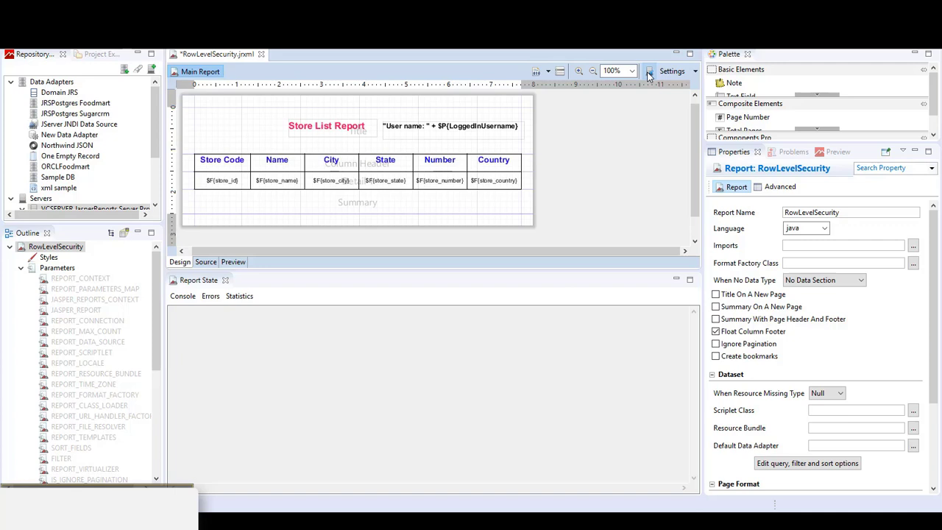
- Publish the report to Demo_Reports/RowLevelSecurity on JasperReports Server and dismiss the success message
left_click(649, 73)
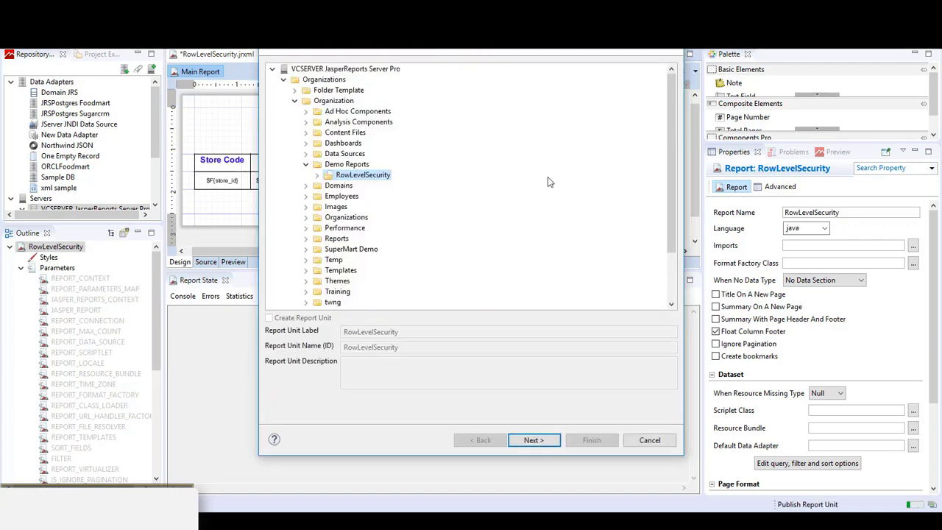
left_click(539, 441)
left_click(539, 441)
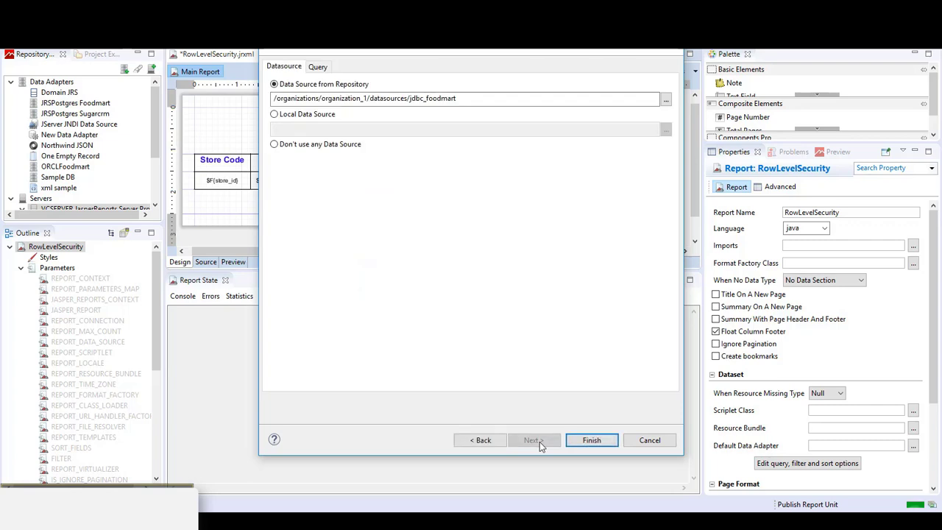
left_click(581, 440)
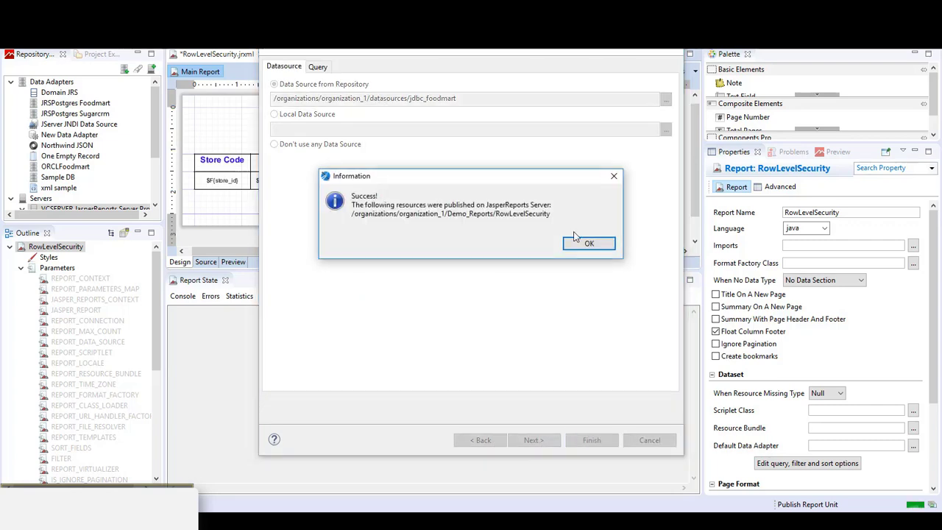
left_click(588, 243)
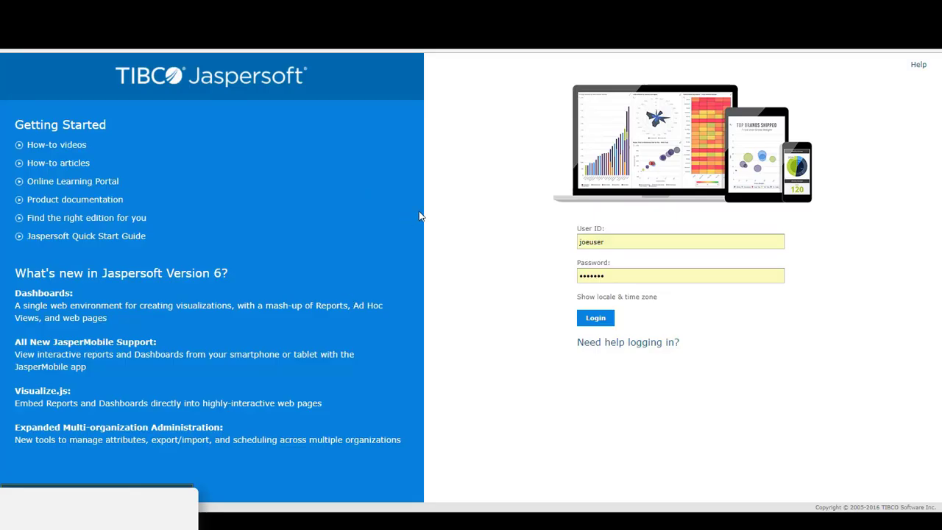
- Log in as the first demo user and run RowLevelSecurity, which lists only Store 14
left_click(597, 321)
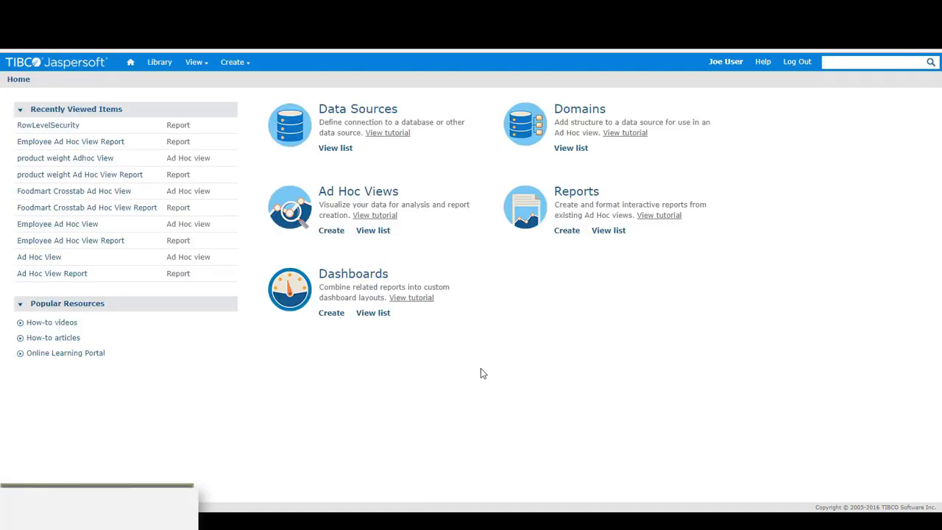
left_click(50, 126)
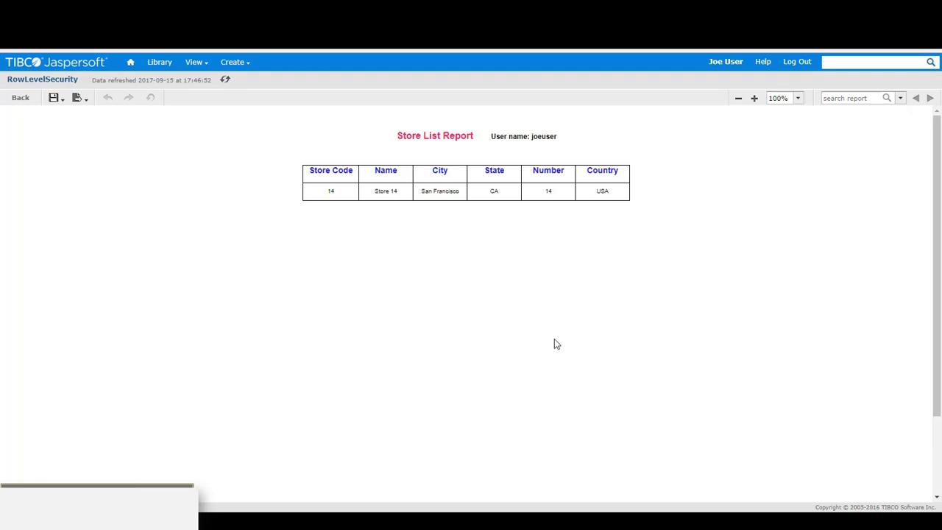
- Log out, sign in with the second demo user's ID and password, and run RowLevelSecurity
left_click(797, 62)
double_click(634, 243)
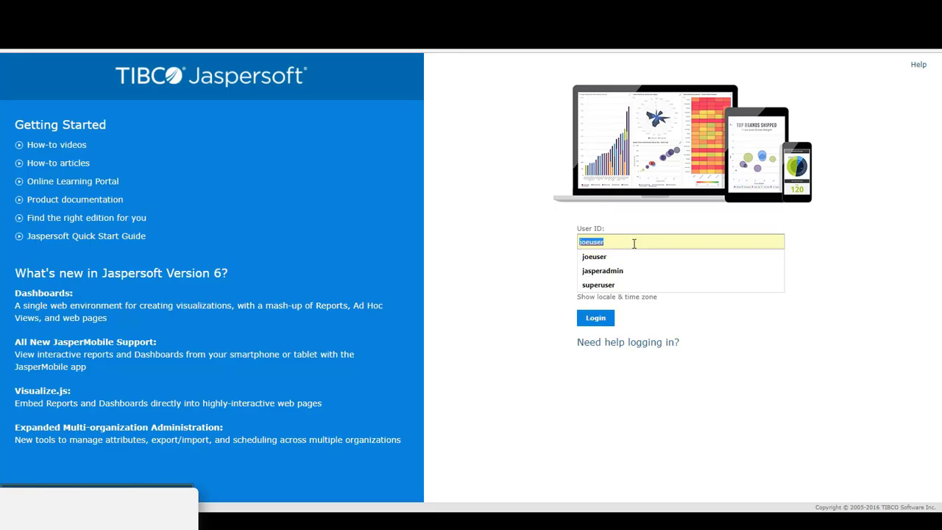
type("jilluser")
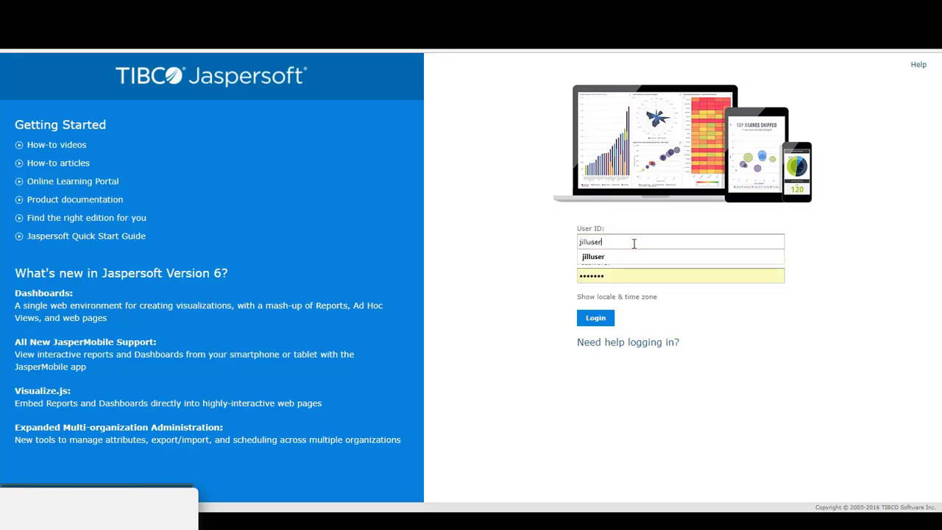
key("Tab")
type("jillu")
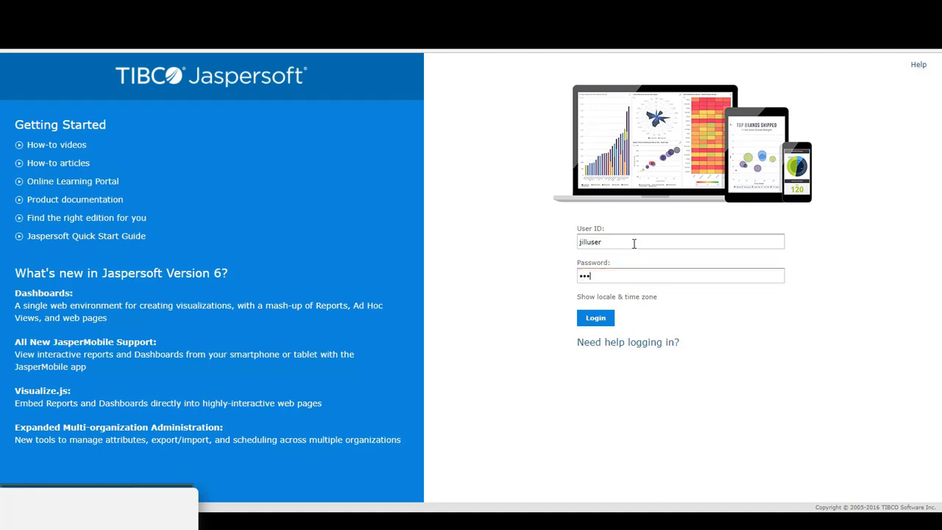
type("ser")
left_click(596, 317)
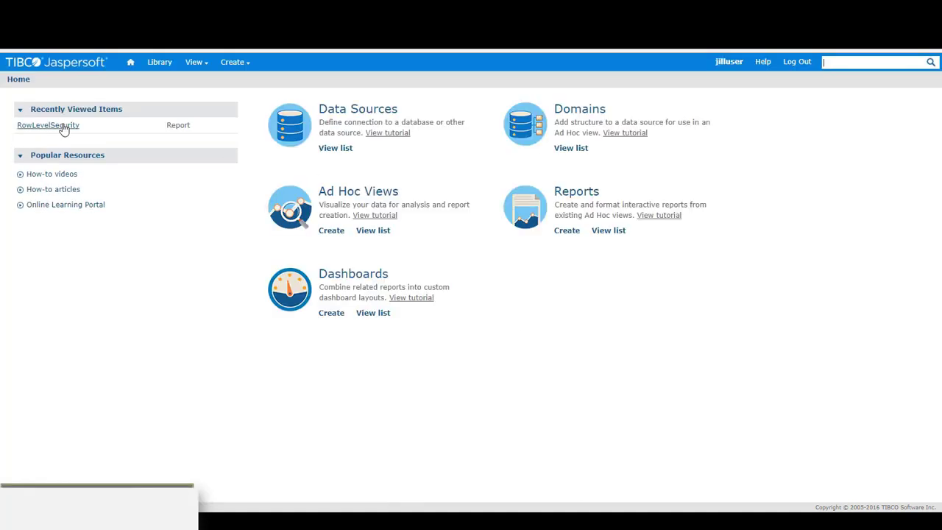
left_click(61, 130)
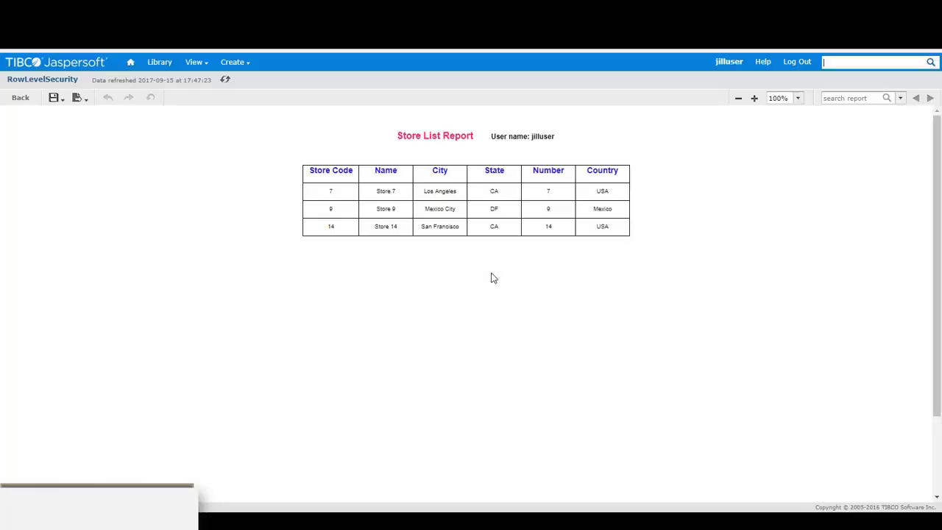